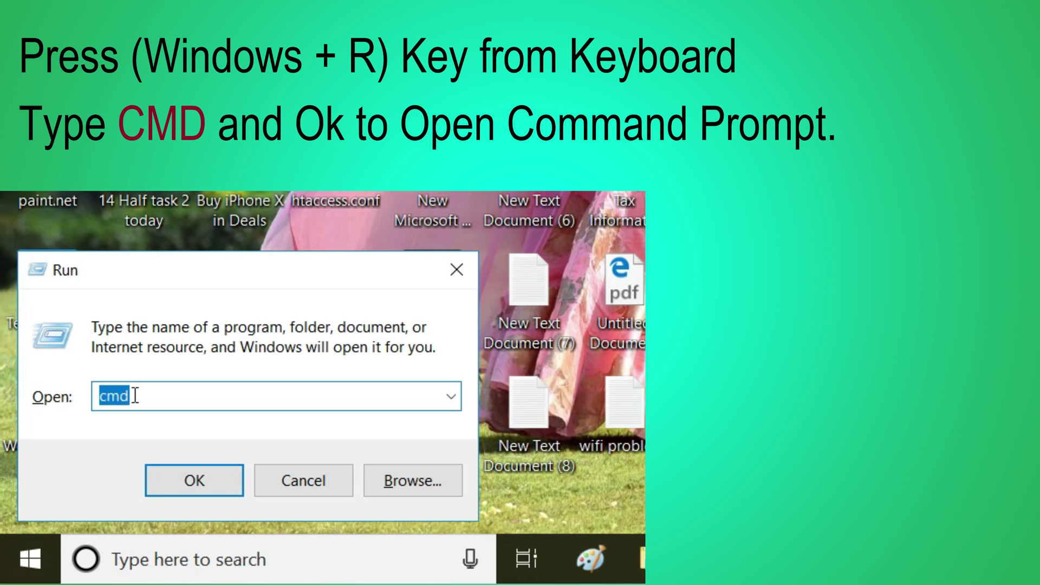
Open Command Prompt with the Run command cmd and launch Device Manager by running devmgmt.msc.
text(cmd)
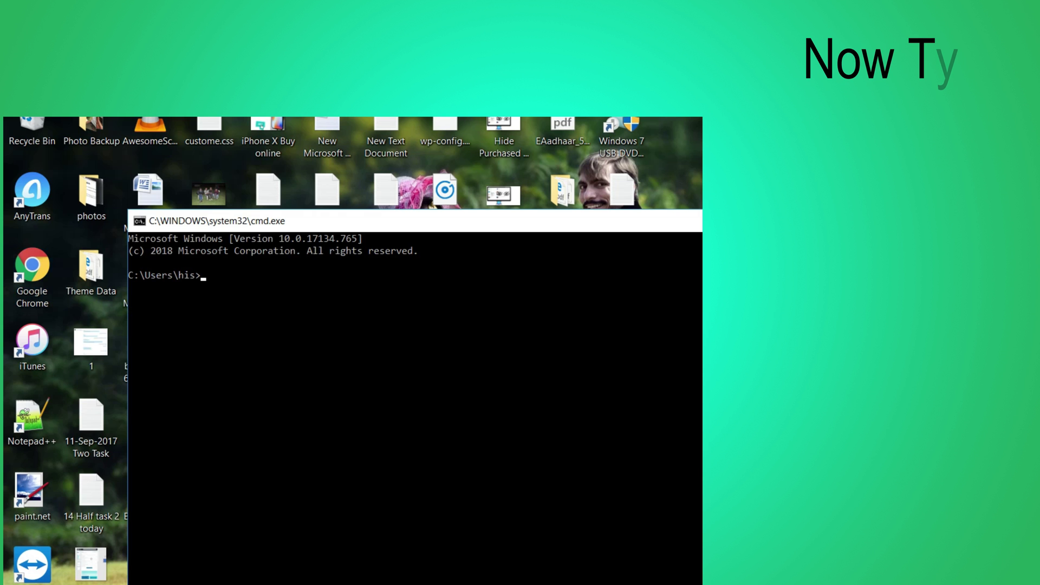
drag(362, 225, 244, 202)
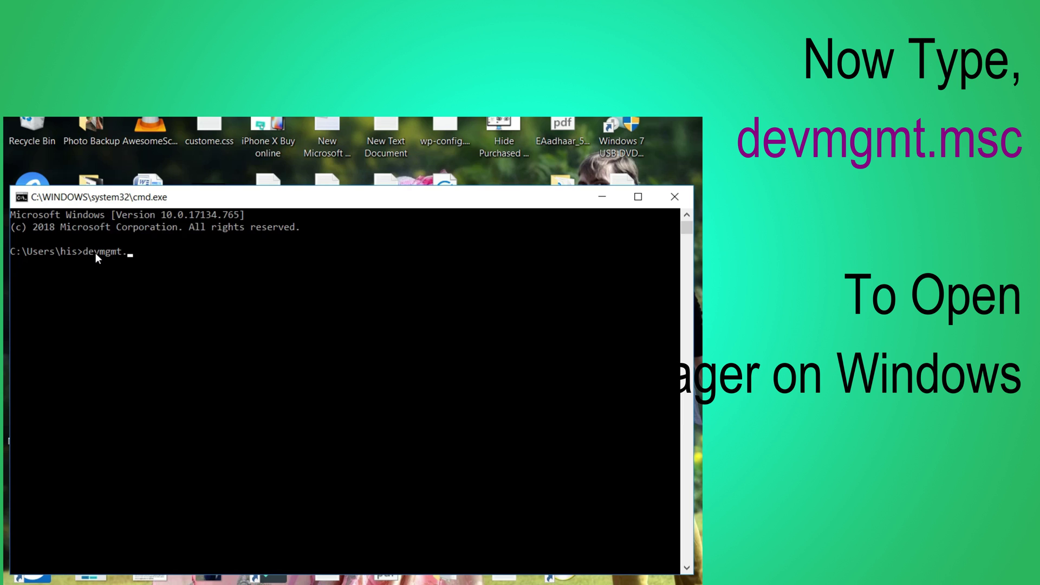
text(.msc)
key(Return)
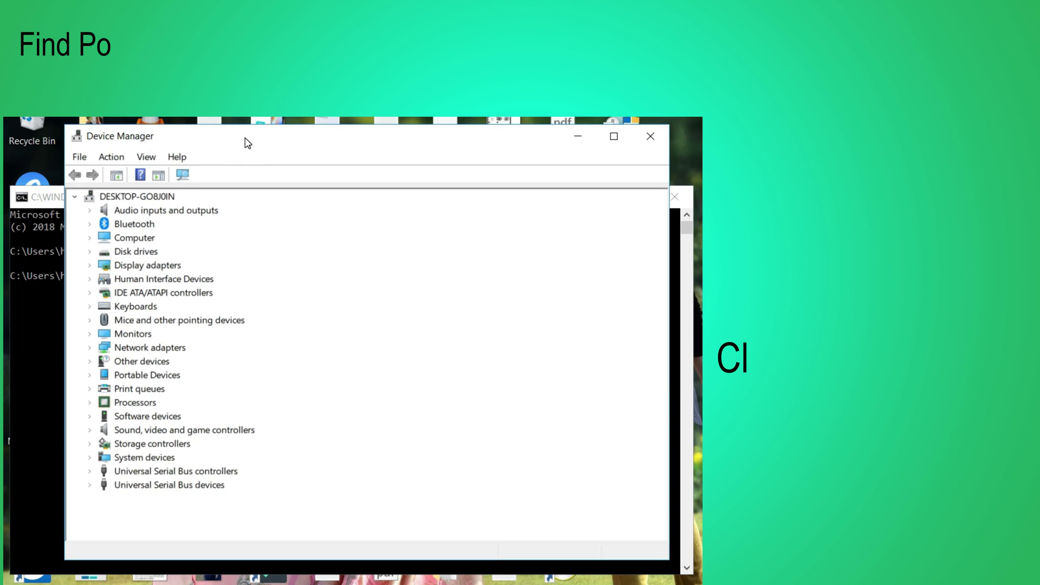
Start a driver update for the Apple iPhone listed under Portable Devices.
drag(248, 142, 214, 152)
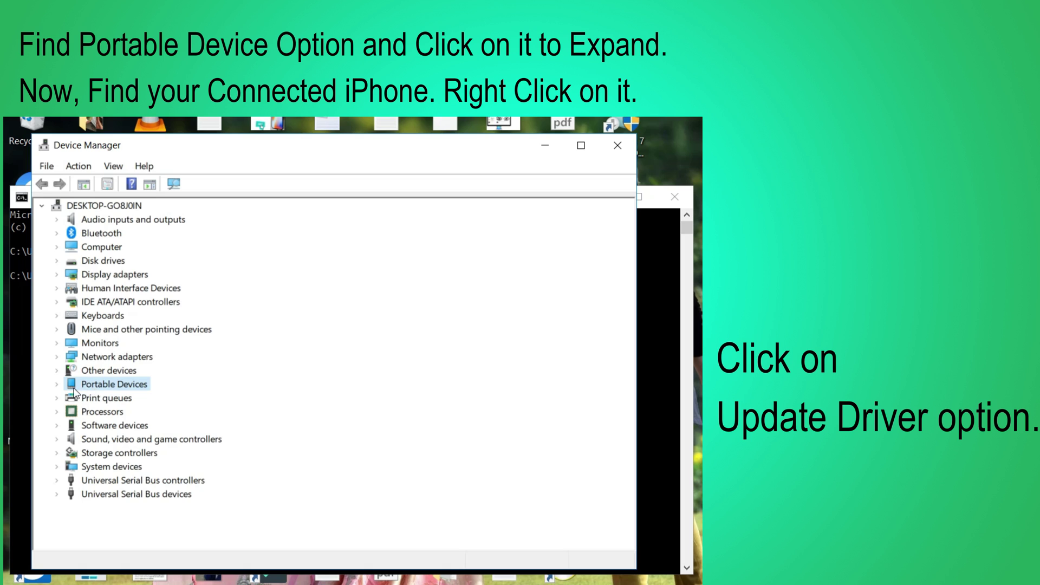
click(57, 385)
click(106, 401)
right_click(107, 404)
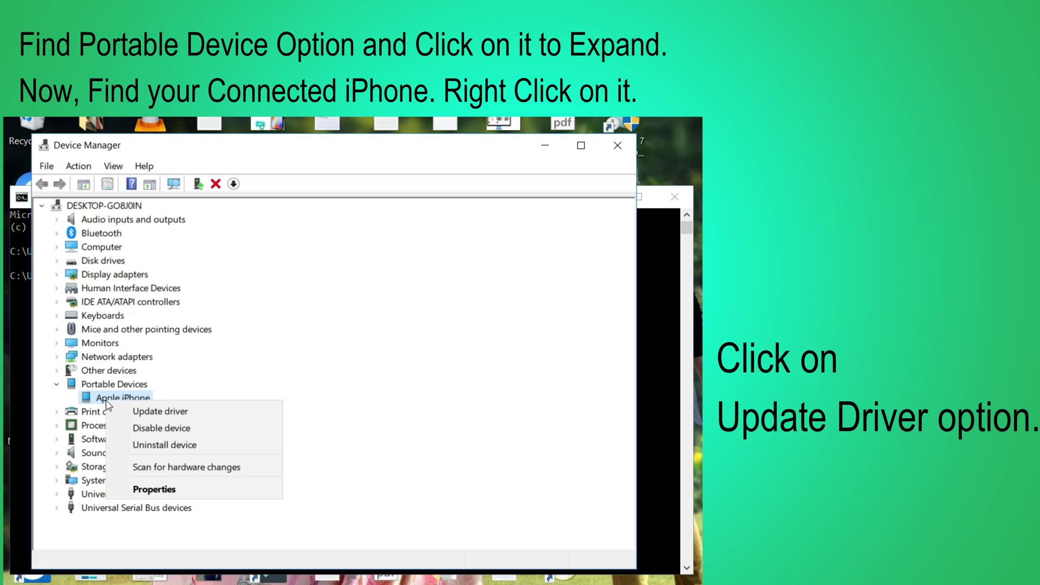
click(140, 412)
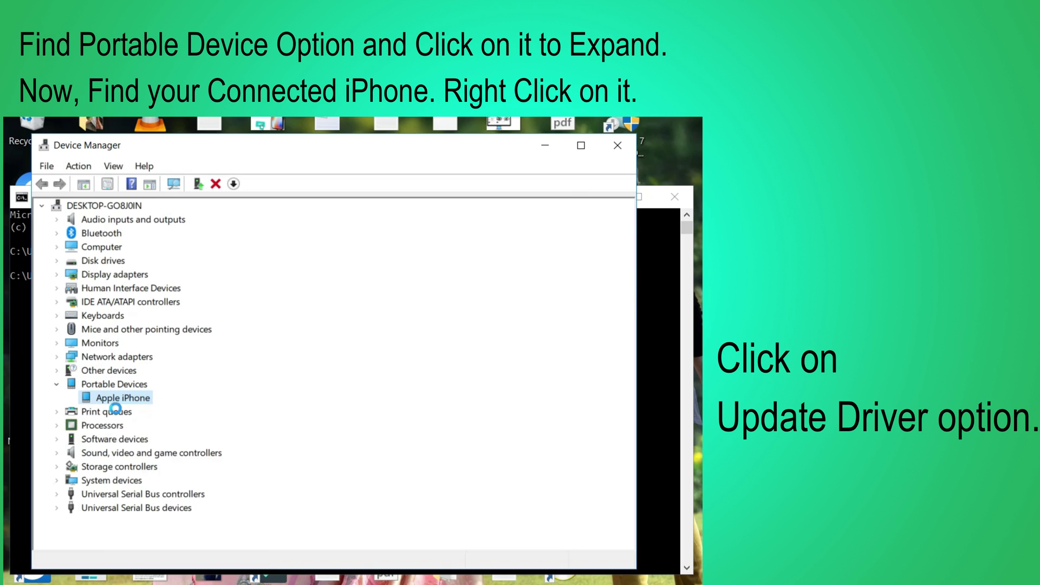
click(248, 332)
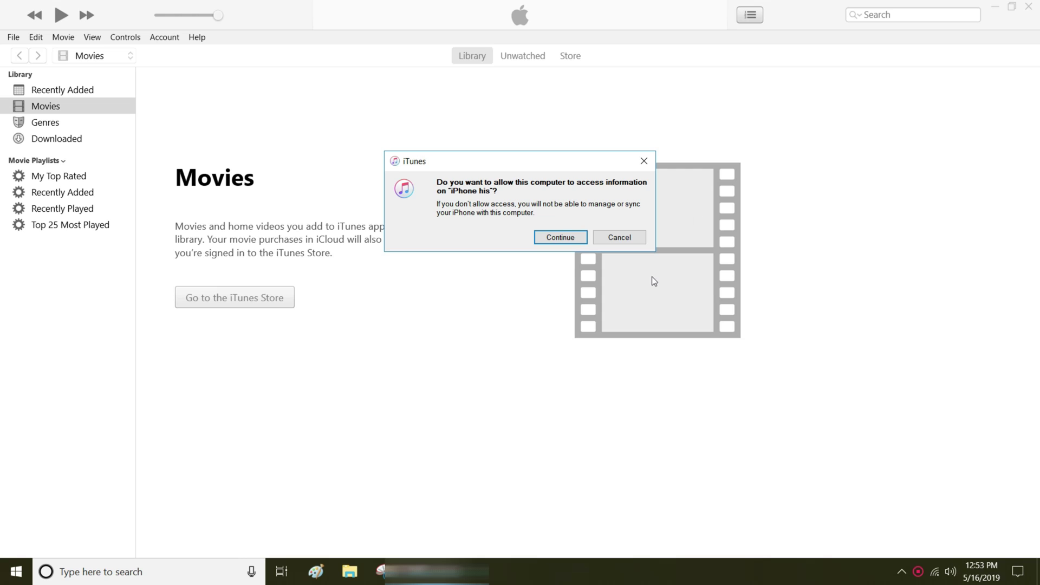
Allow iTunes to access the connected iPhone's information and open the device summary to review its backup settings and options.
click(560, 237)
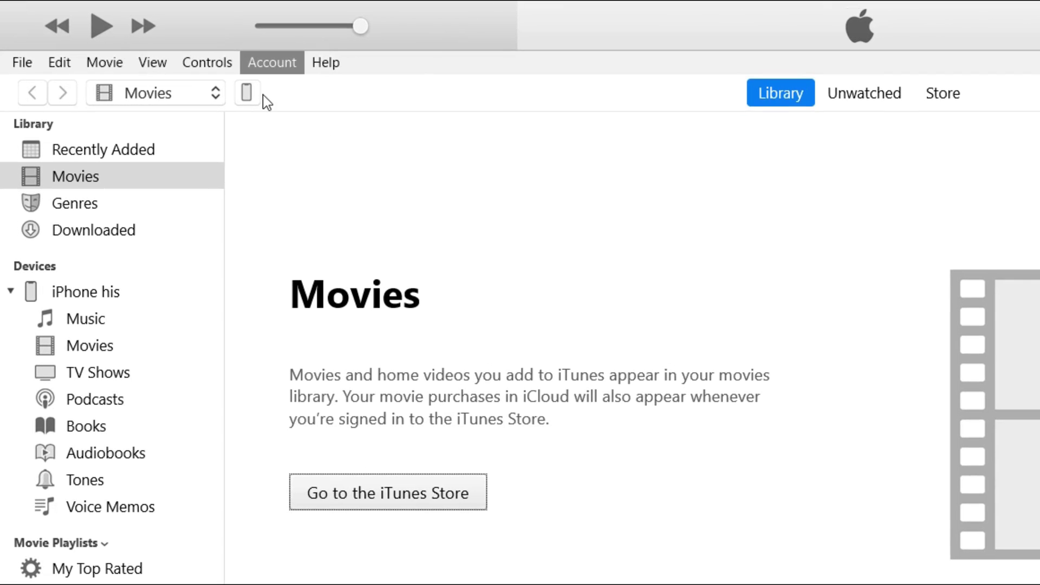
click(254, 100)
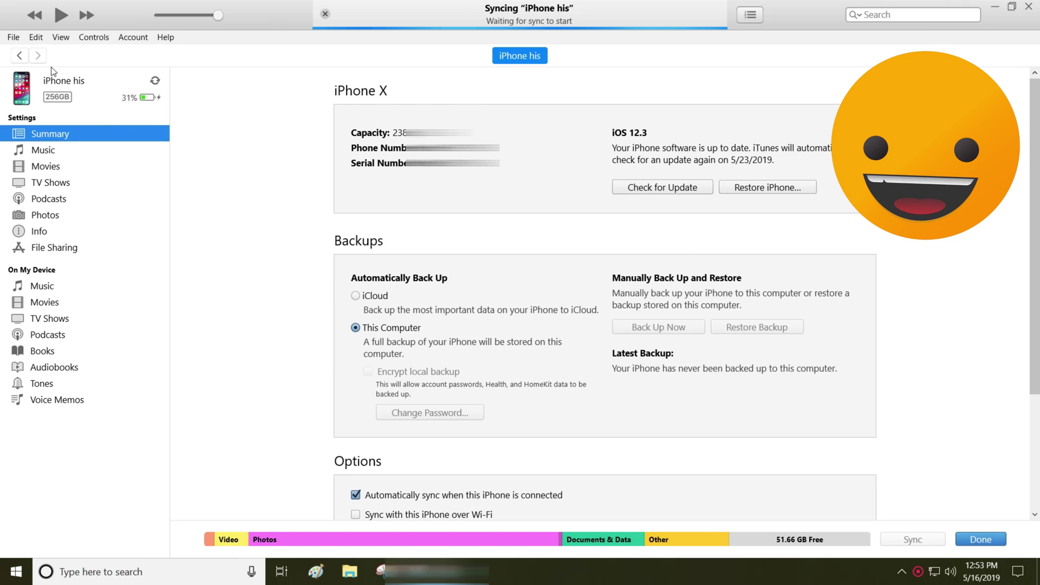
scroll(756, 229, down, 5)
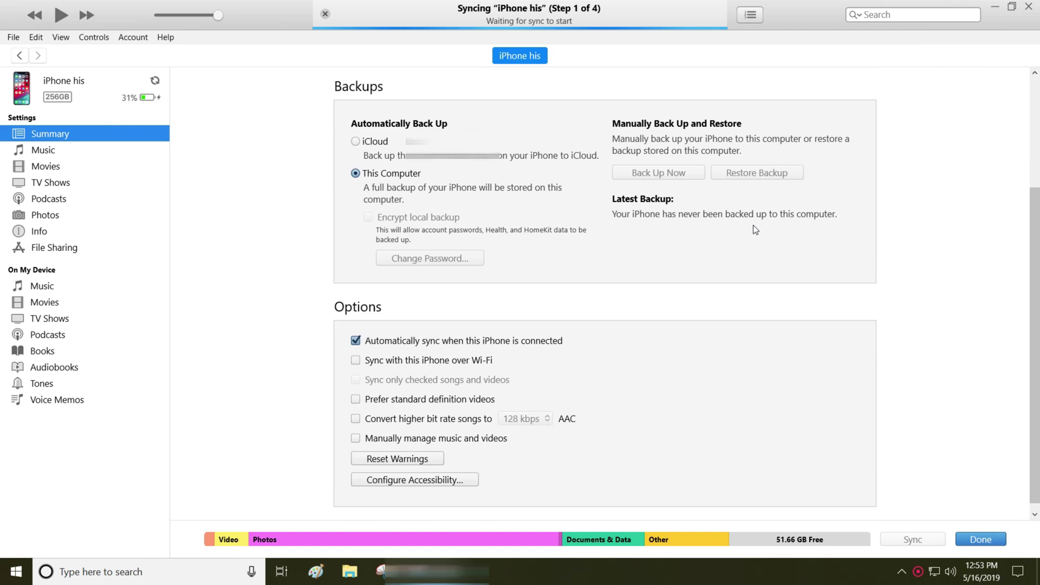
scroll(756, 229, up, 3)
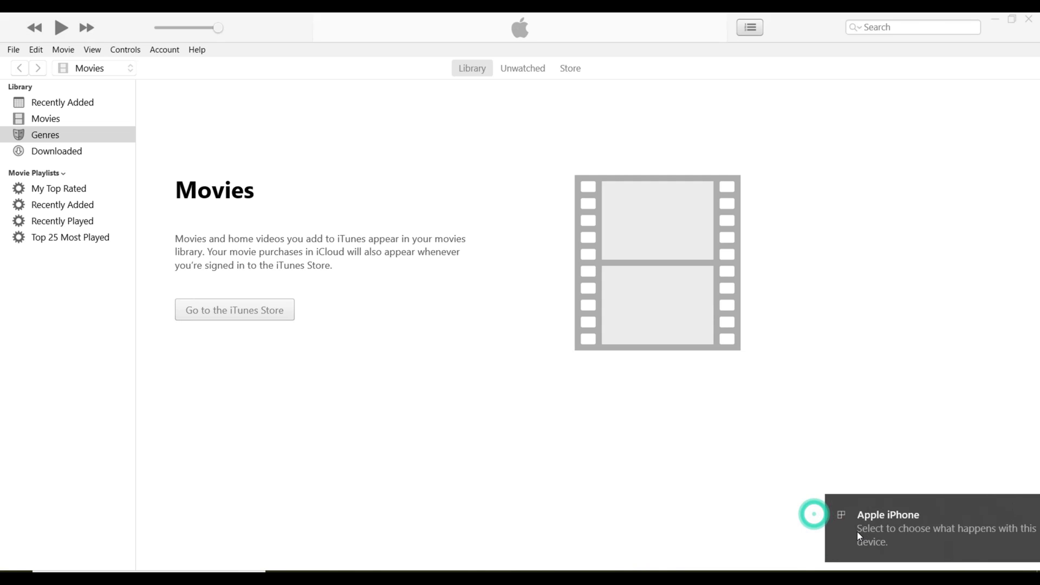
View the available actions for the newly connected Apple iPhone and close the list.
click(838, 525)
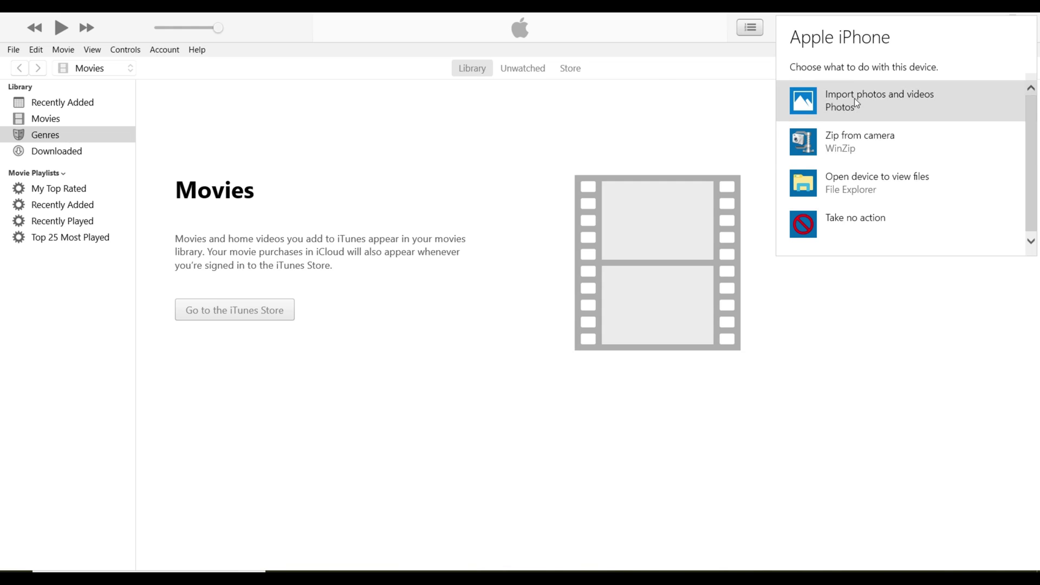
click(831, 277)
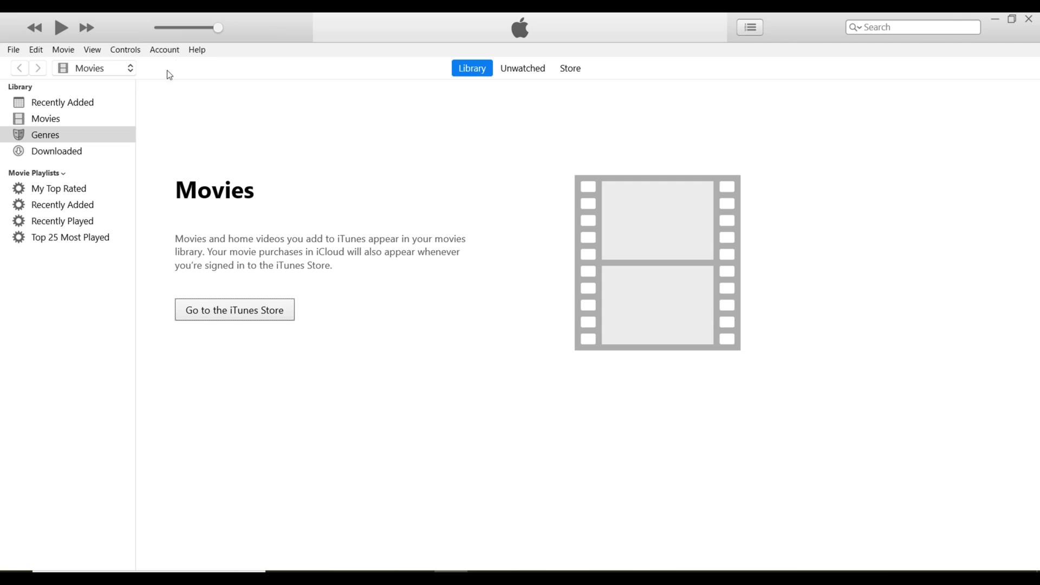
Select the Movies library and check for iTunes updates, closing the resulting message.
click(77, 116)
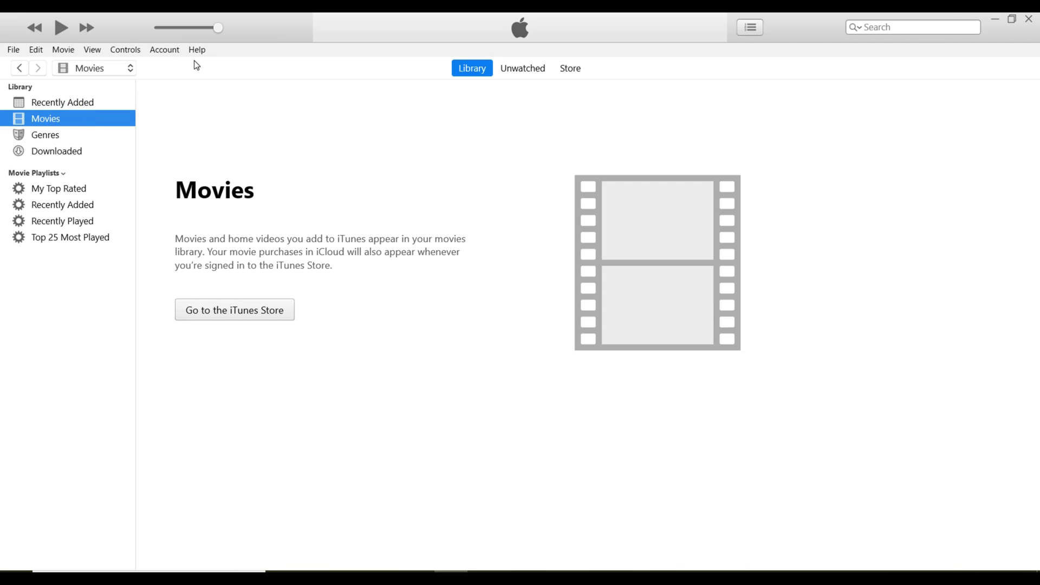
click(197, 50)
click(230, 219)
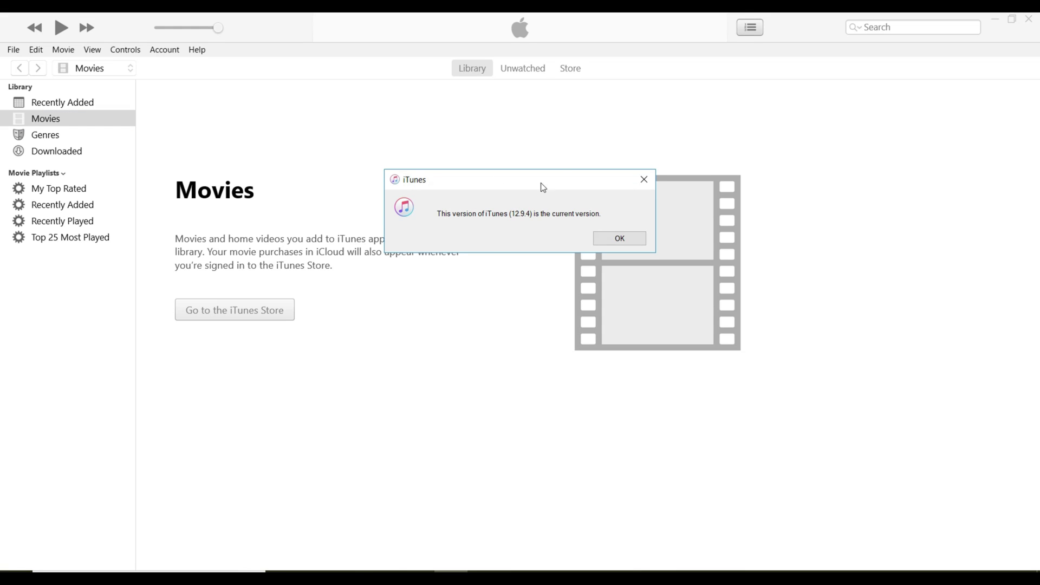
click(616, 238)
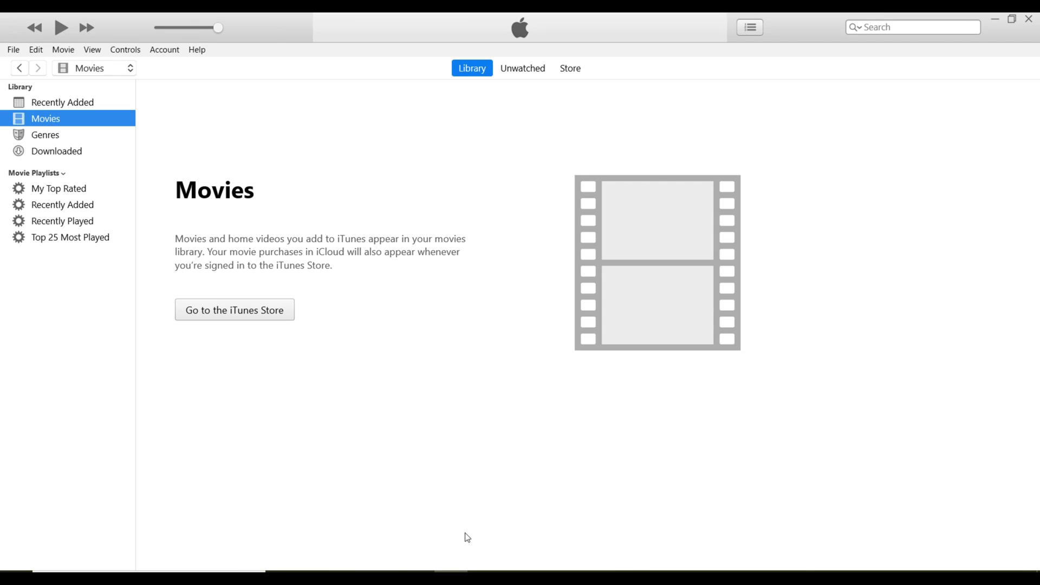
Switch to Chrome and download the 64-bit iTunes for Windows installer from Apple's iTunes download page.
key(alt+Tab)
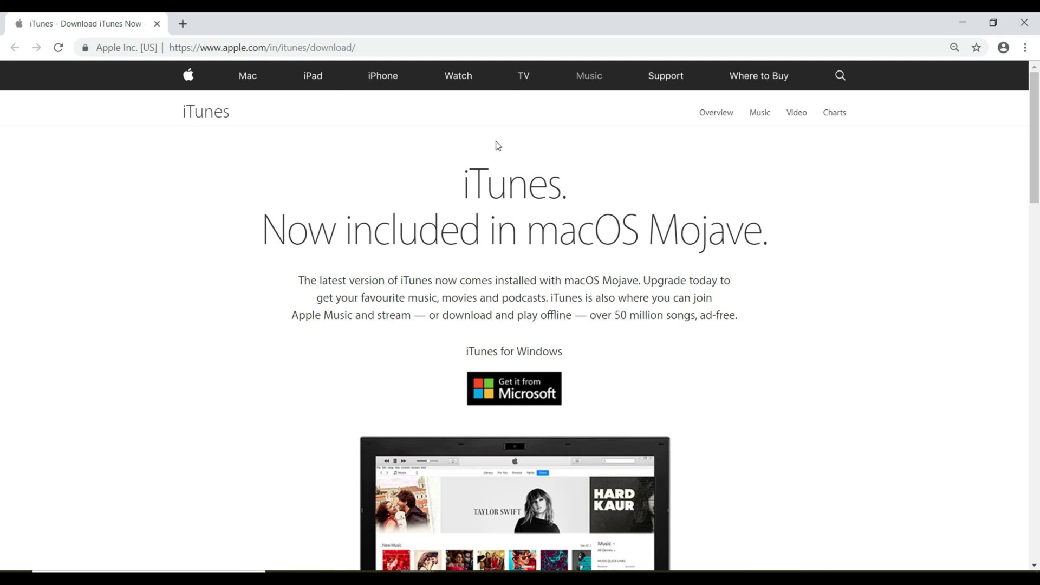
scroll(388, 268, down, 6)
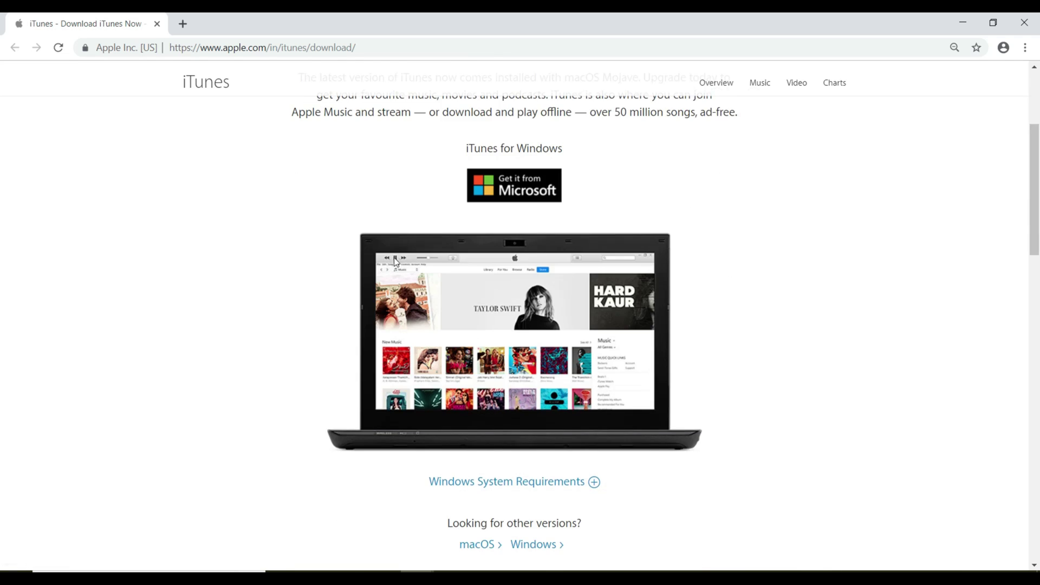
scroll(600, 218, up, 5)
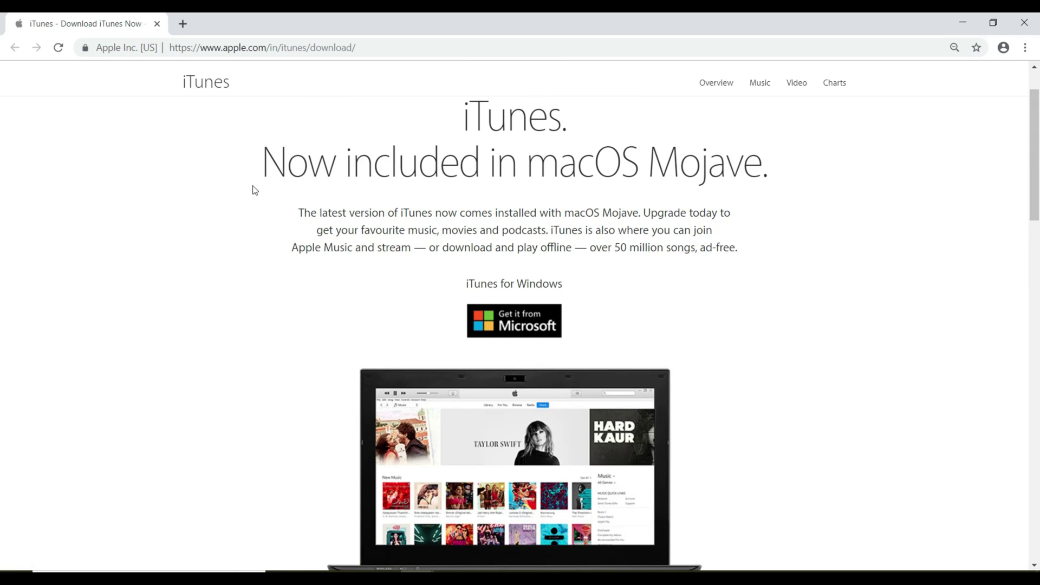
drag(261, 162, 745, 166)
click(750, 164)
scroll(548, 225, down, 2)
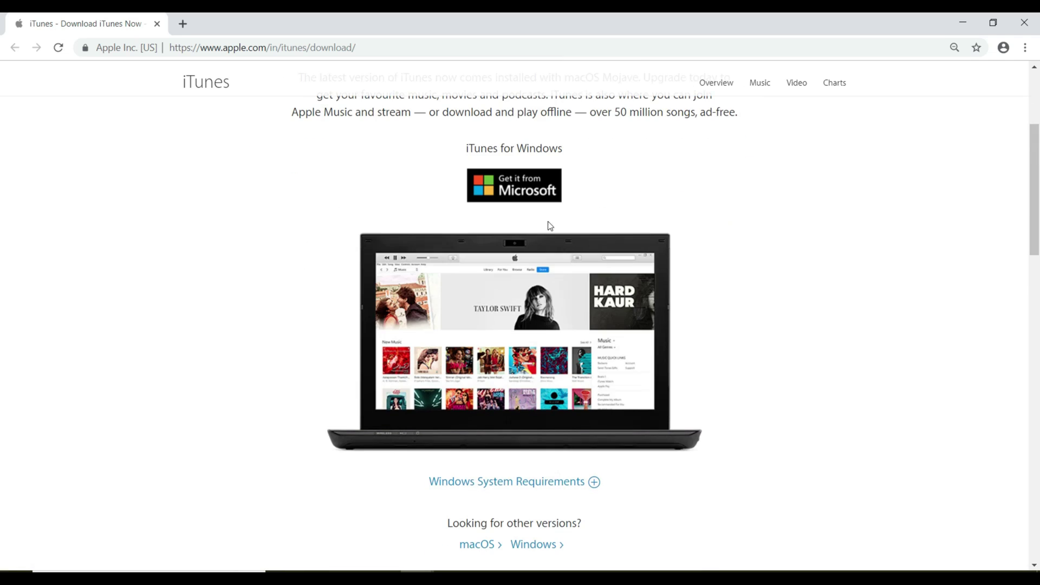
drag(465, 145, 602, 164)
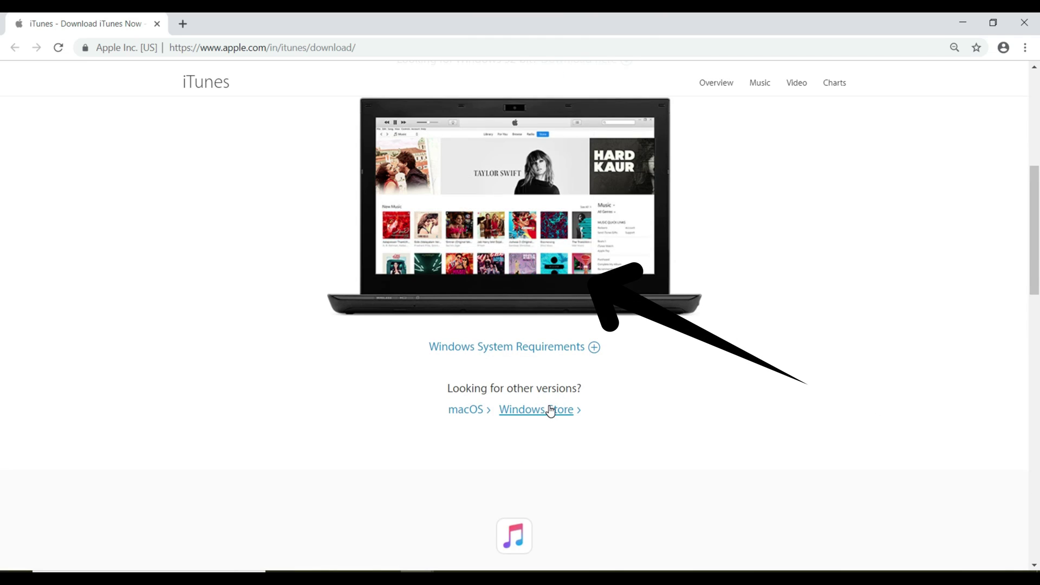
scroll(551, 411, up, 5)
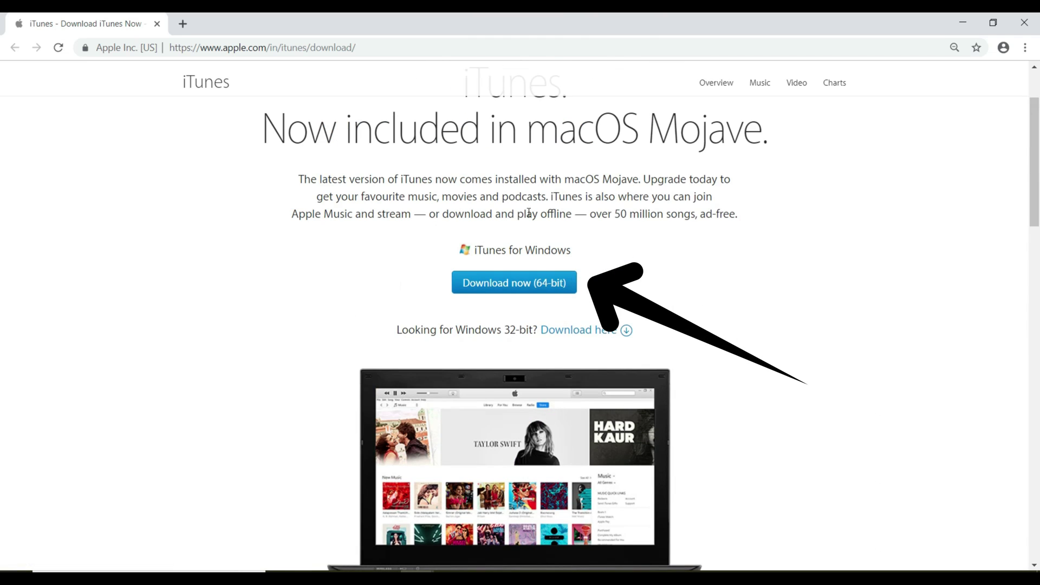
click(461, 282)
click(661, 491)
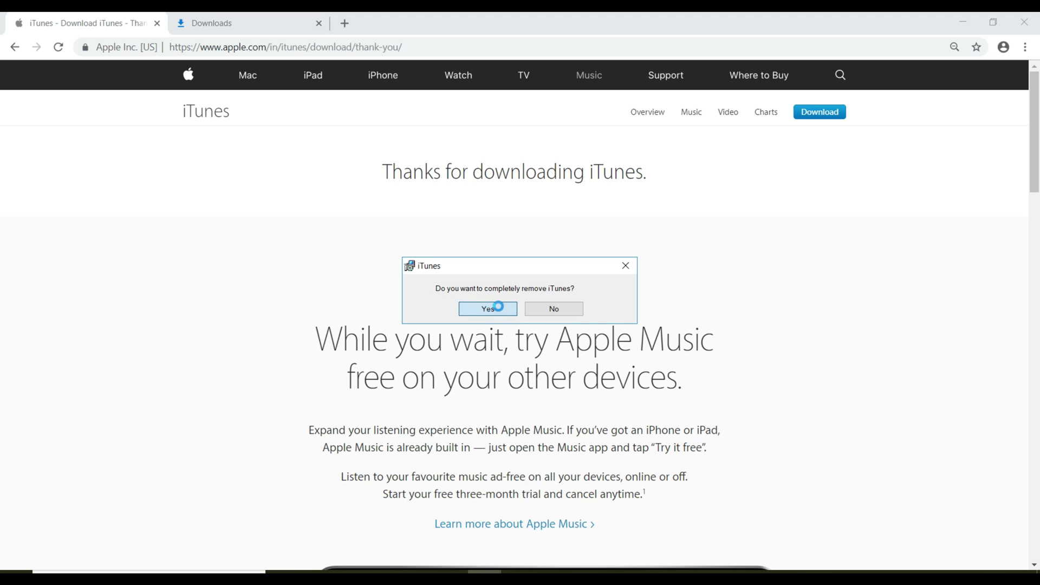
Confirm the complete removal of the installed iTunes and proceed through the installer wizard.
click(488, 309)
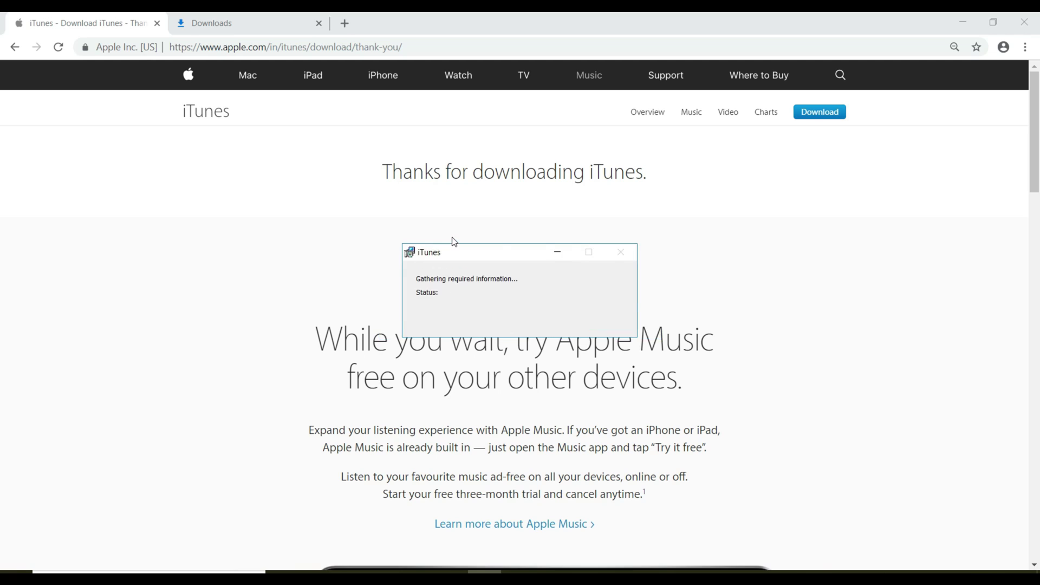
click(589, 402)
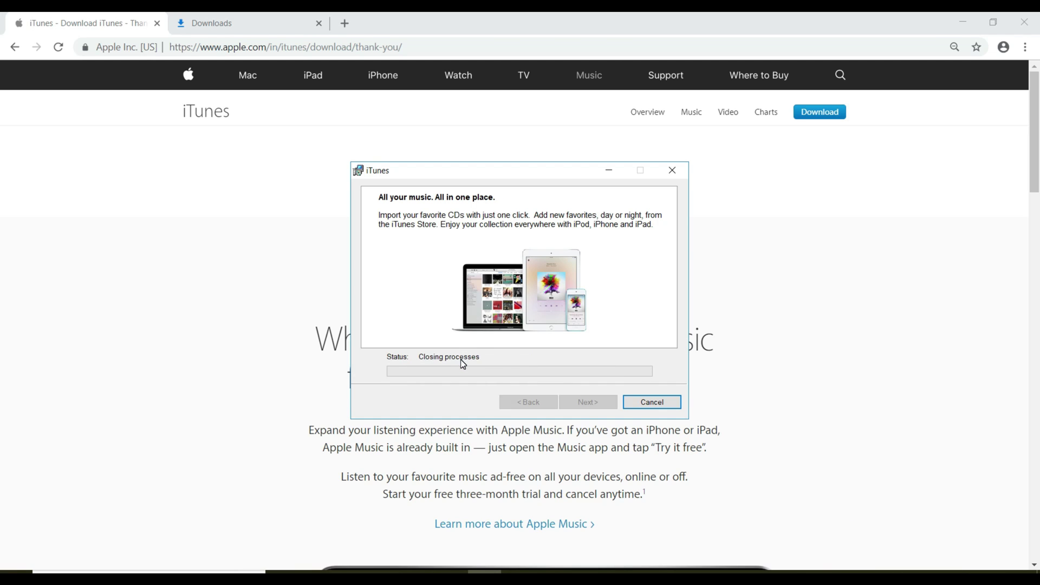